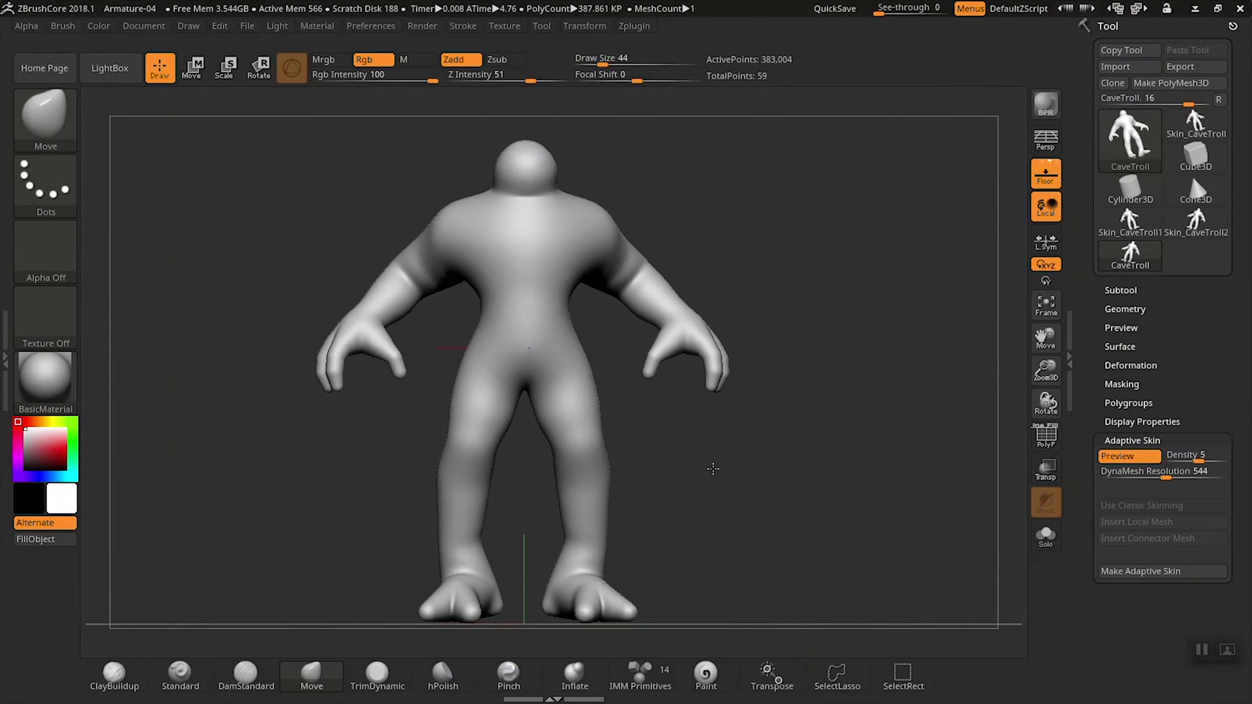
Select the Move brush, enlarge its draw size to 116, and pull the troll's shoulders outward
{"action": "left_click", "coordinate": [588, 27]}
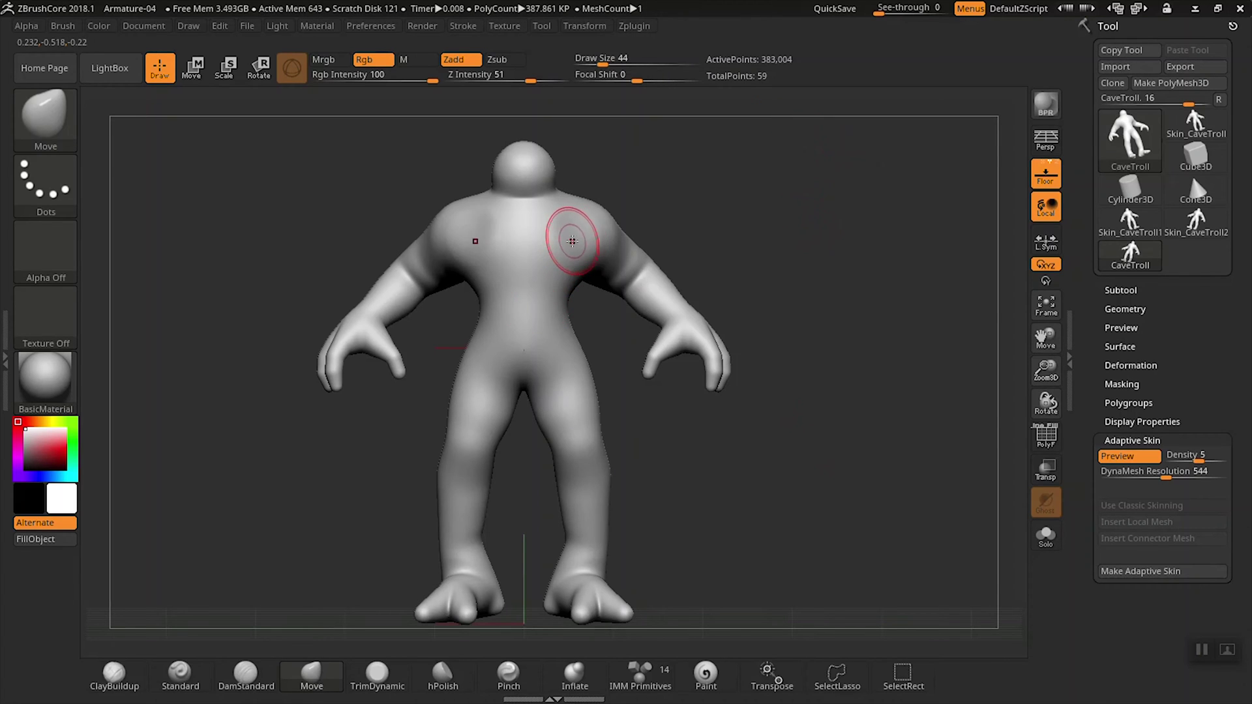
{"action": "key", "text": "ctrl"}
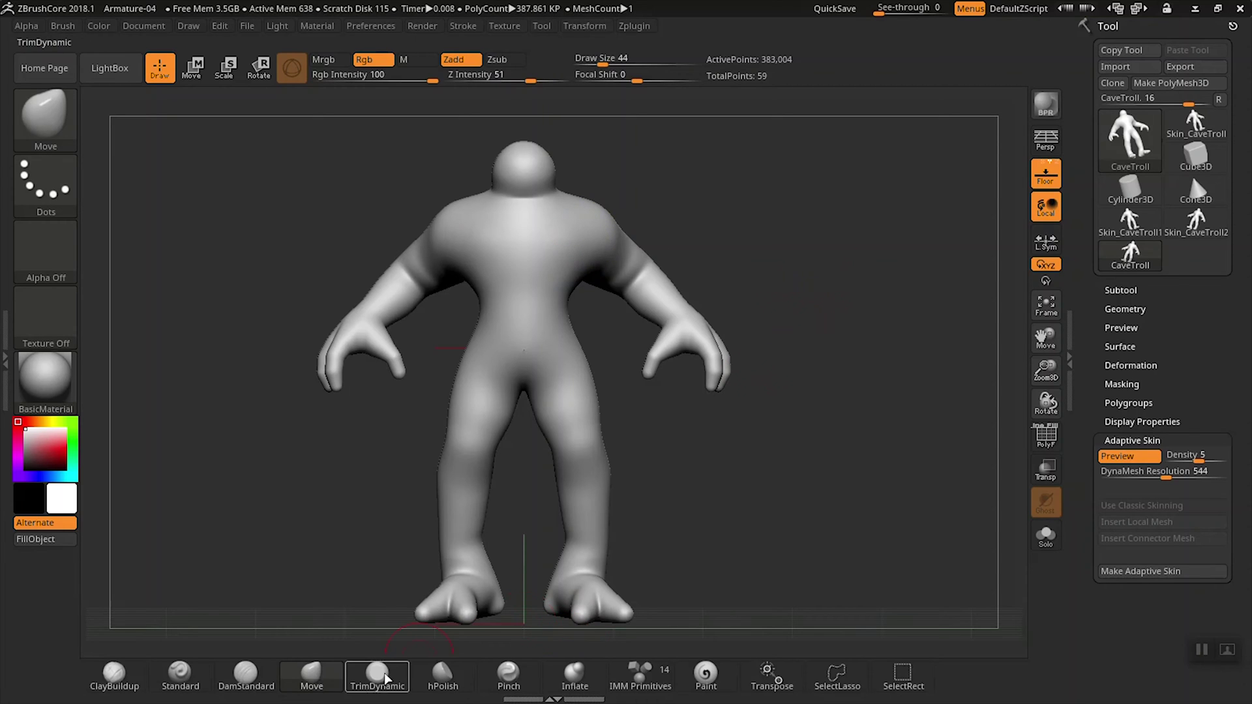
{"action": "left_click", "coordinate": [315, 673]}
{"action": "left_click", "coordinate": [312, 679]}
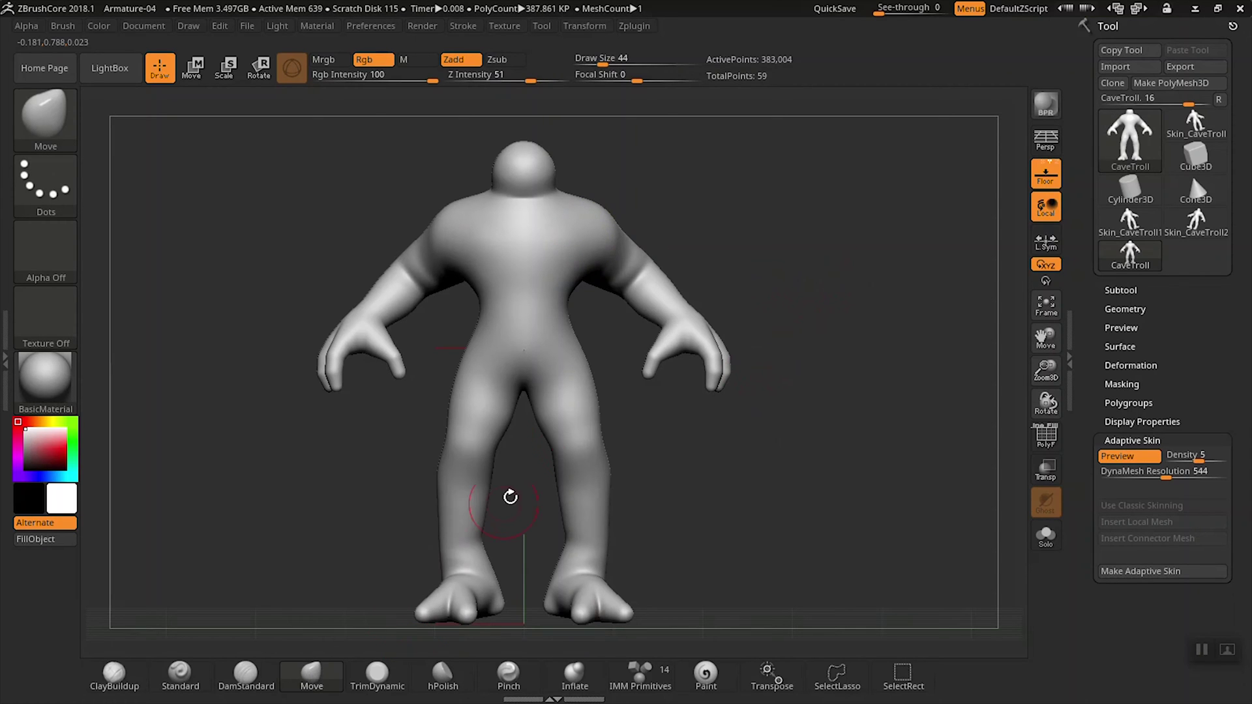
{"action": "key", "text": "s"}
{"action": "left_click_drag", "start_coordinate": [699, 223], "coordinate": [719, 225]}
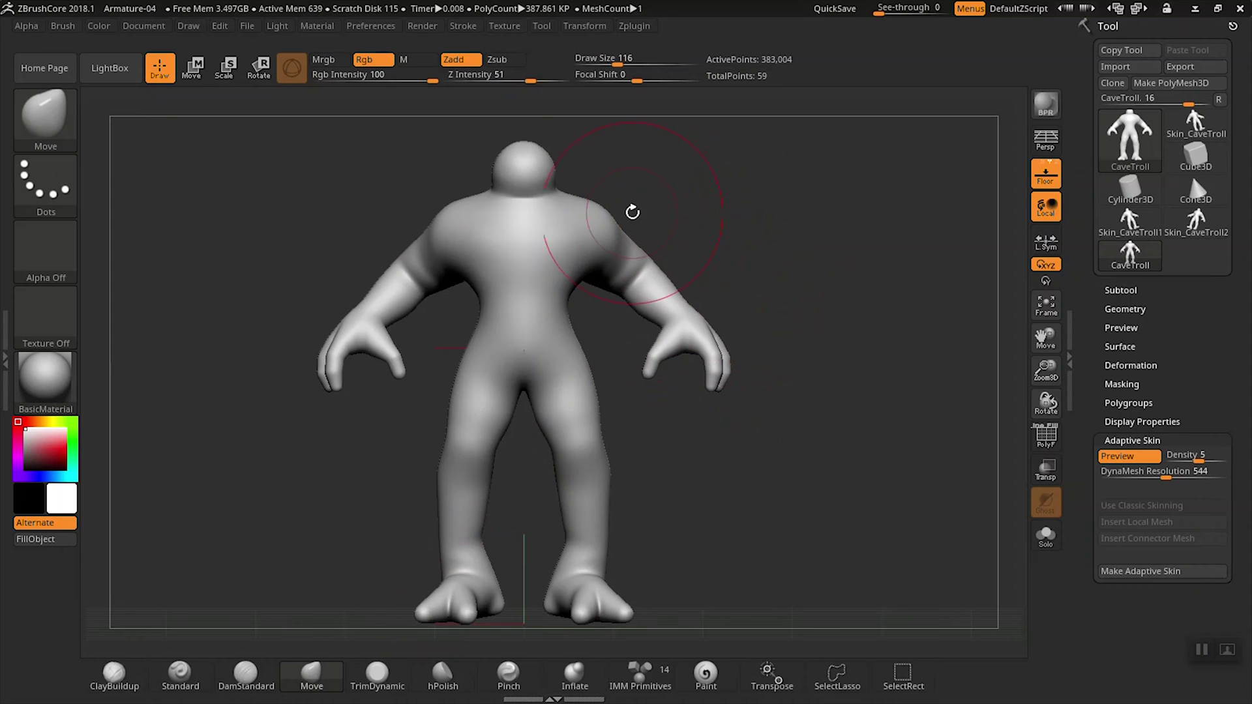
{"action": "left_click_drag", "start_coordinate": [604, 213], "coordinate": [616, 212]}
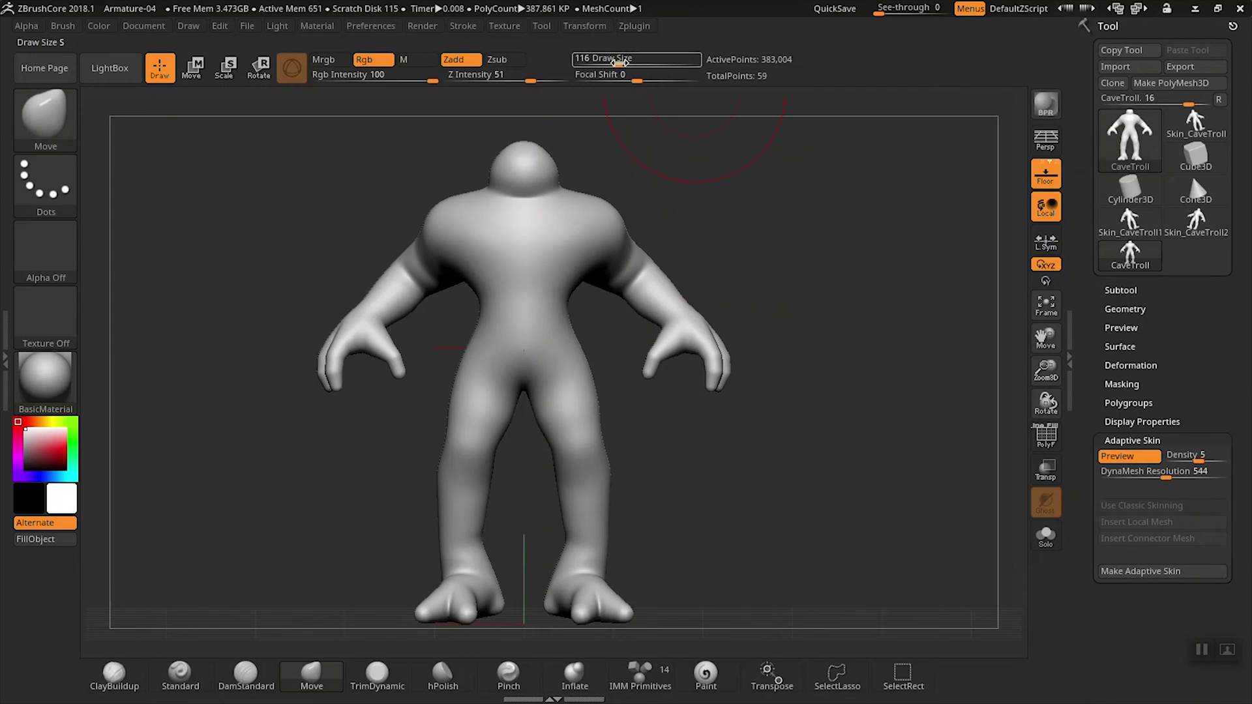
Set the draw size to 121 and bulk up the transition from the neck to the upper back
{"action": "left_click_drag", "start_coordinate": [620, 62], "coordinate": [613, 60]}
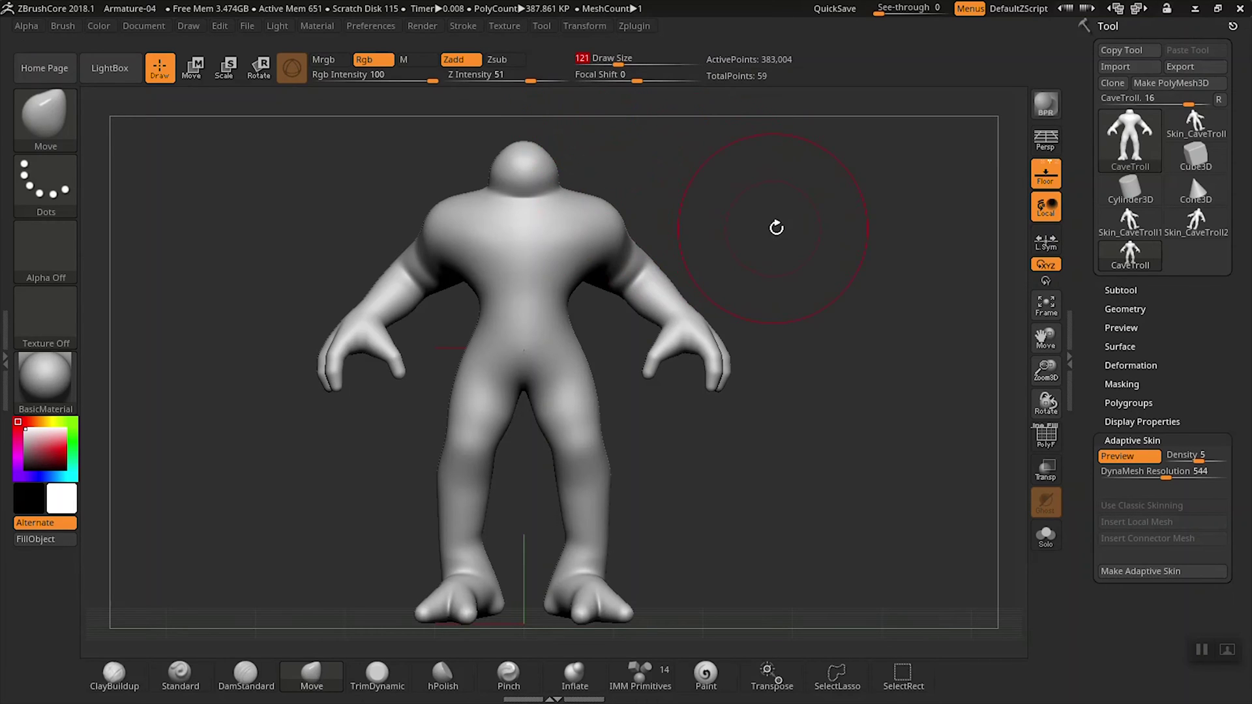
{"action": "mouse_move", "coordinate": [776, 228]}
{"action": "left_mouse_down"}
{"action": "mouse_move", "coordinate": [791, 280]}
{"action": "mouse_move", "coordinate": [742, 232]}
{"action": "mouse_move", "coordinate": [802, 299]}
{"action": "mouse_move", "coordinate": [795, 247]}
{"action": "left_mouse_up"}
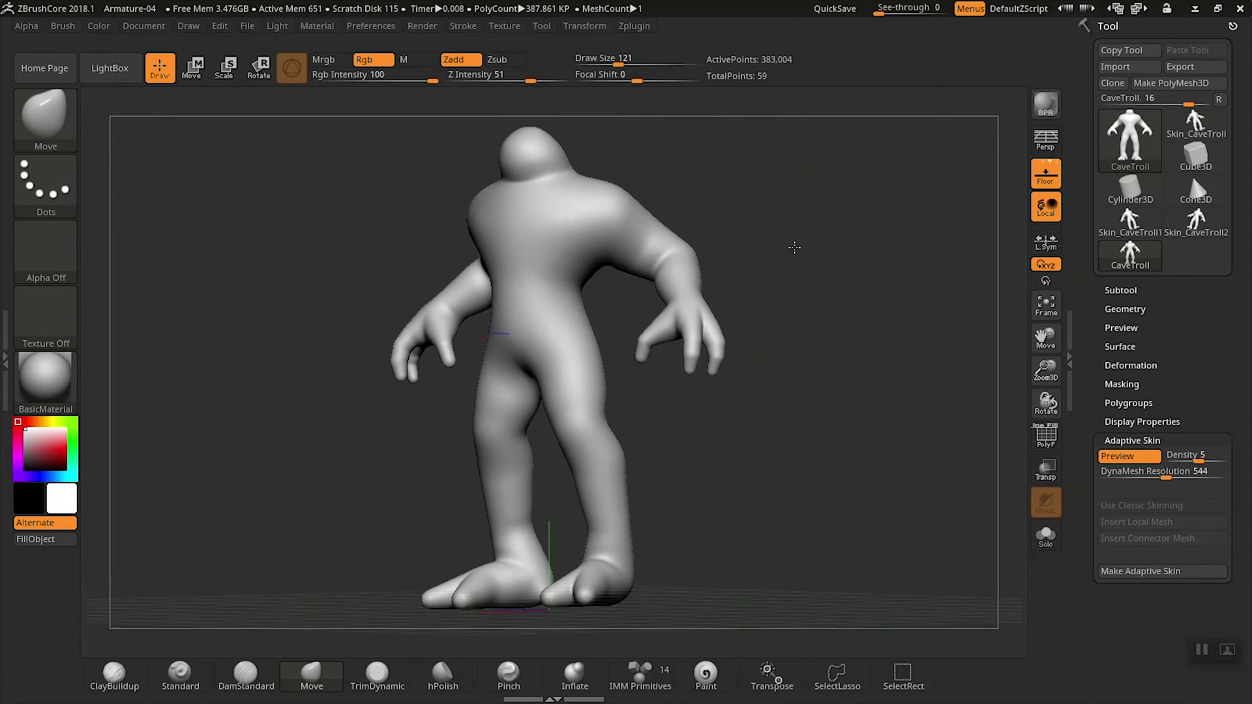
{"action": "left_click_drag", "start_coordinate": [780, 303], "coordinate": [693, 391]}
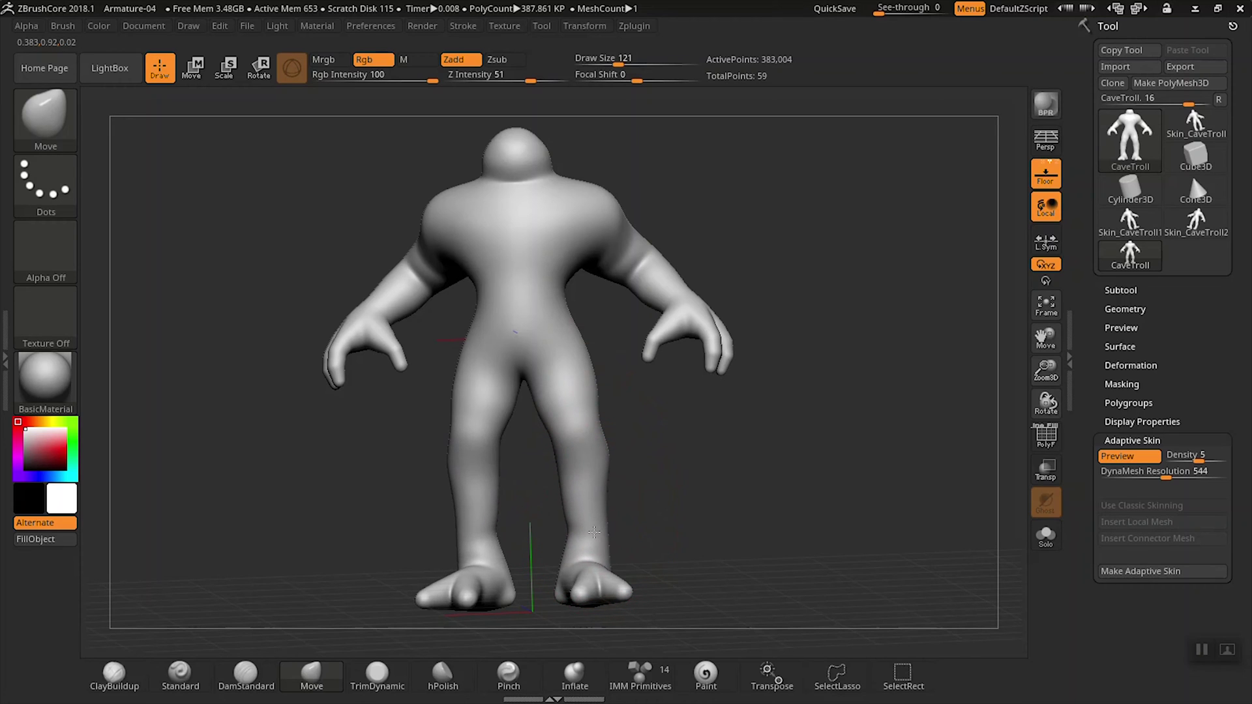
{"action": "left_click_drag", "start_coordinate": [694, 481], "coordinate": [598, 483]}
{"action": "mouse_move", "coordinate": [798, 384]}
{"action": "left_mouse_down"}
{"action": "mouse_move", "coordinate": [808, 365]}
{"action": "mouse_move", "coordinate": [734, 281]}
{"action": "left_mouse_up"}
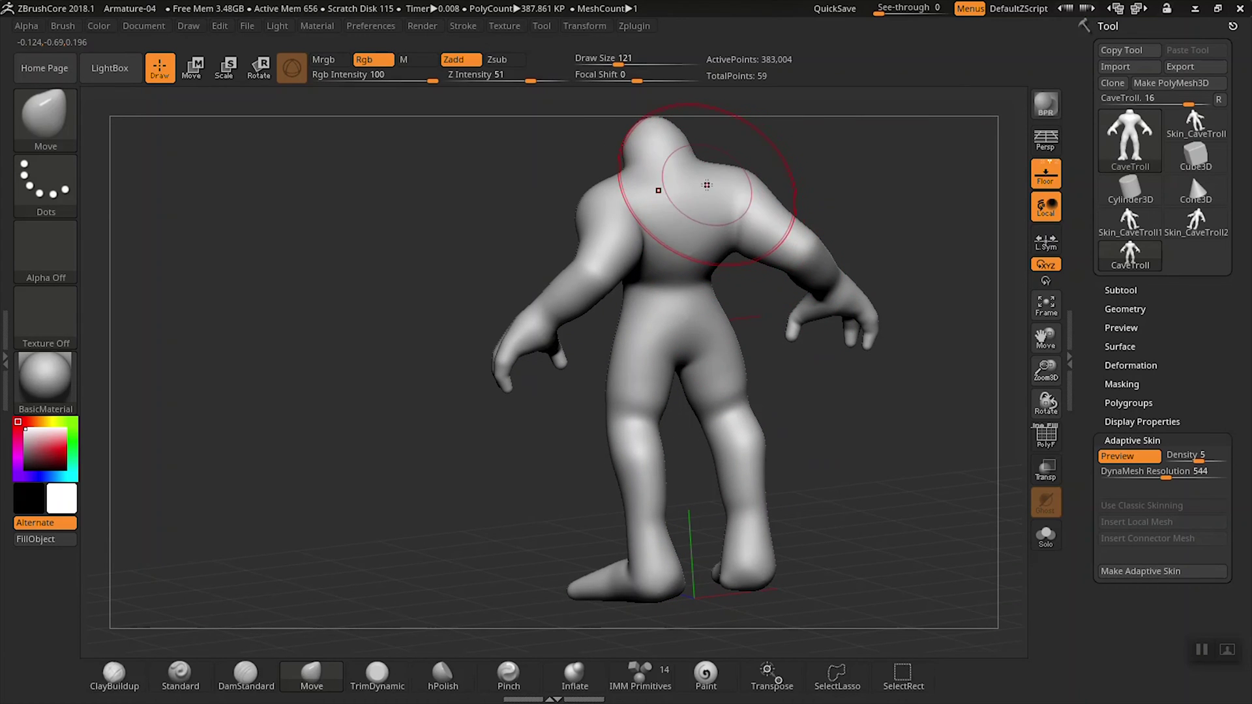
{"action": "left_click_drag", "start_coordinate": [772, 378], "coordinate": [794, 380]}
Push the throat inward beneath the head, working with draw sizes of 69 and 33
{"action": "key", "text": "s"}
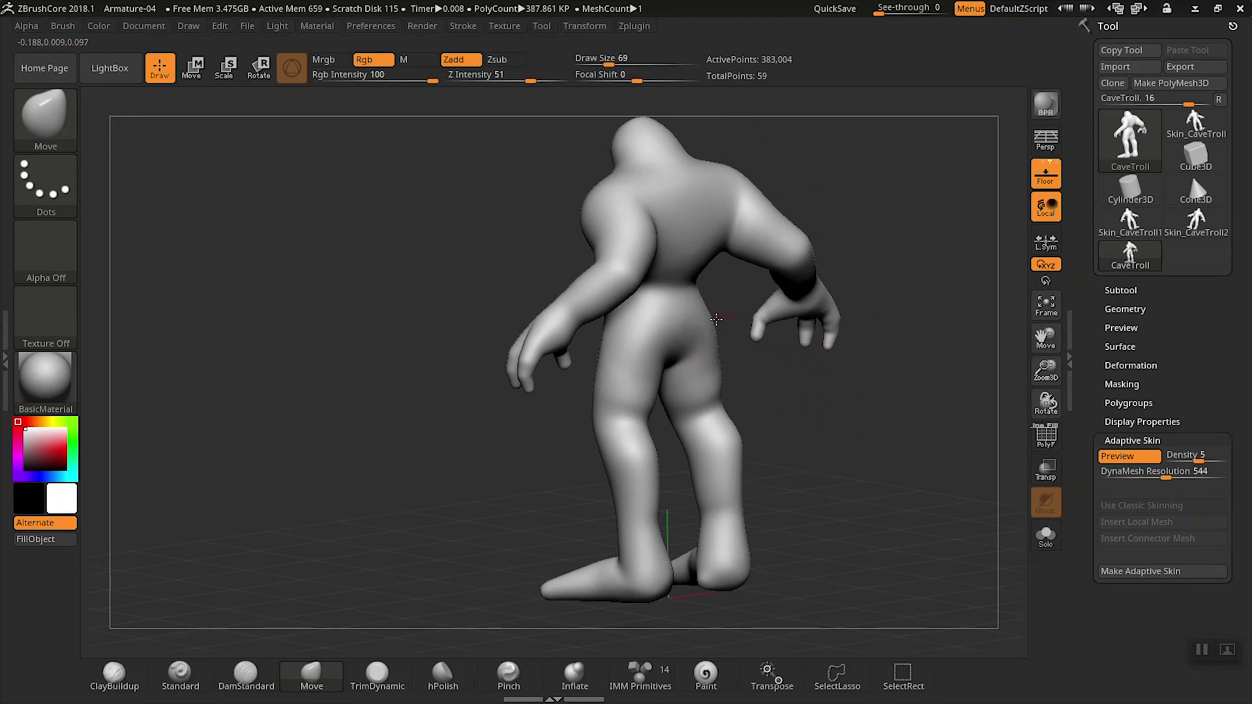
{"action": "left_click_drag", "start_coordinate": [854, 159], "coordinate": [855, 175]}
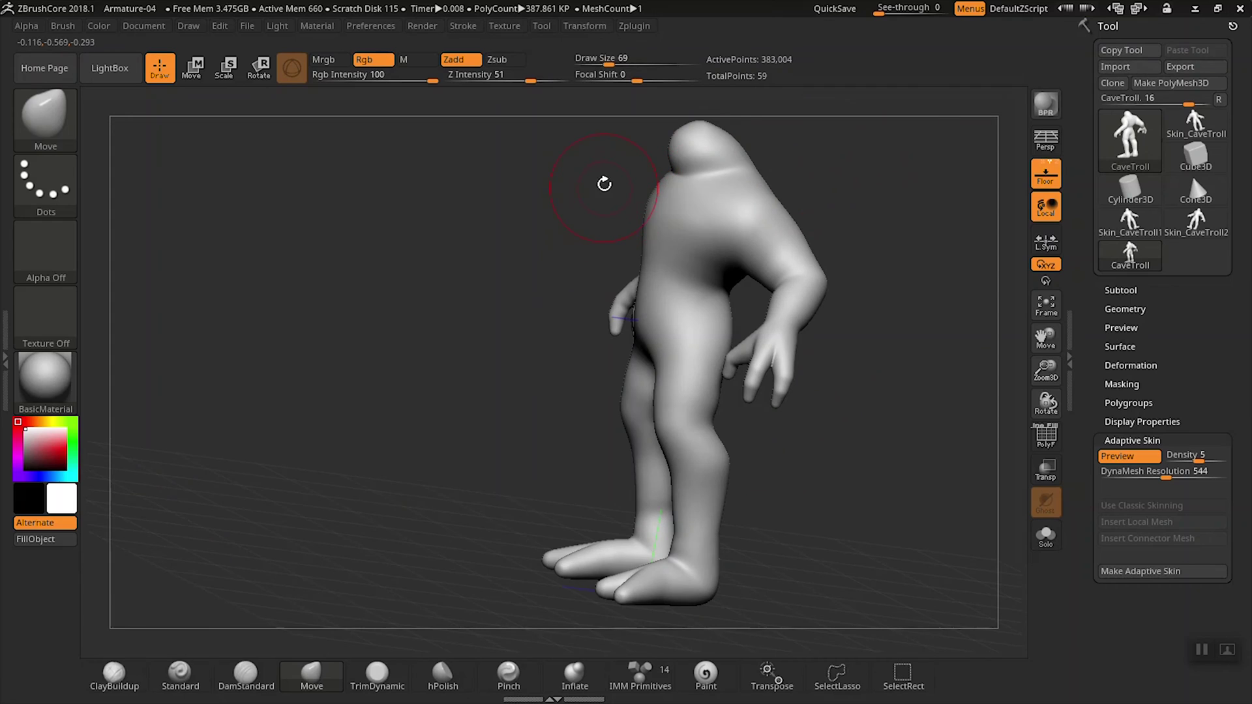
{"action": "left_click_drag", "start_coordinate": [604, 185], "coordinate": [644, 238]}
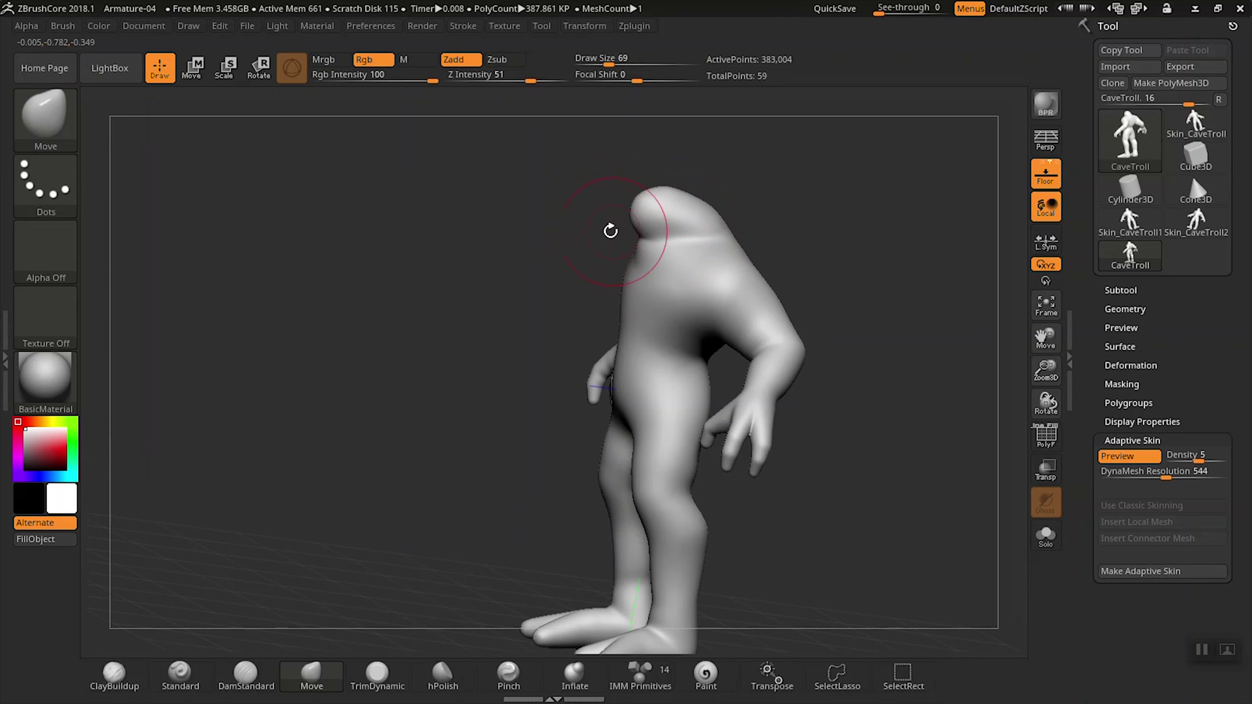
{"action": "key", "text": "s"}
{"action": "left_click_drag", "start_coordinate": [610, 231], "coordinate": [587, 232]}
{"action": "right_click_drag", "start_coordinate": [809, 232], "coordinate": [821, 281], "text": "ctrl"}
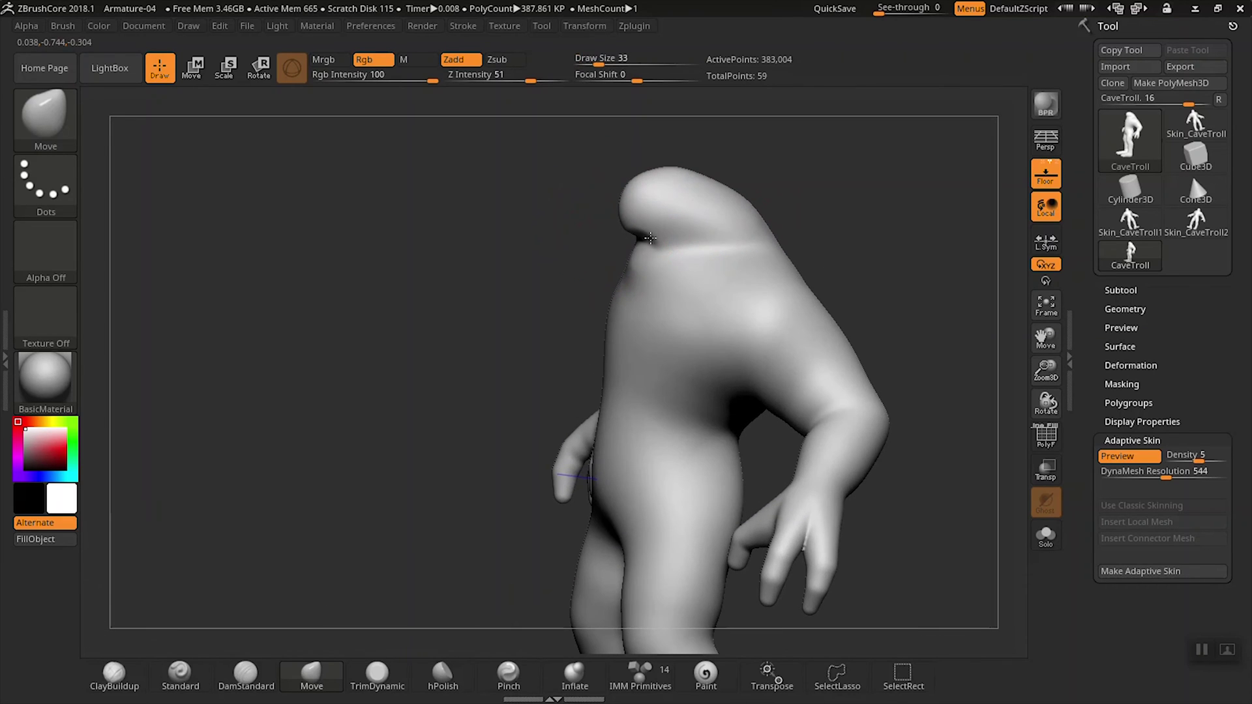
Pull the back of the head outward and push in the upper chest with a draw size of 95
{"action": "key", "text": "s"}
{"action": "left_click_drag", "start_coordinate": [798, 173], "coordinate": [813, 171]}
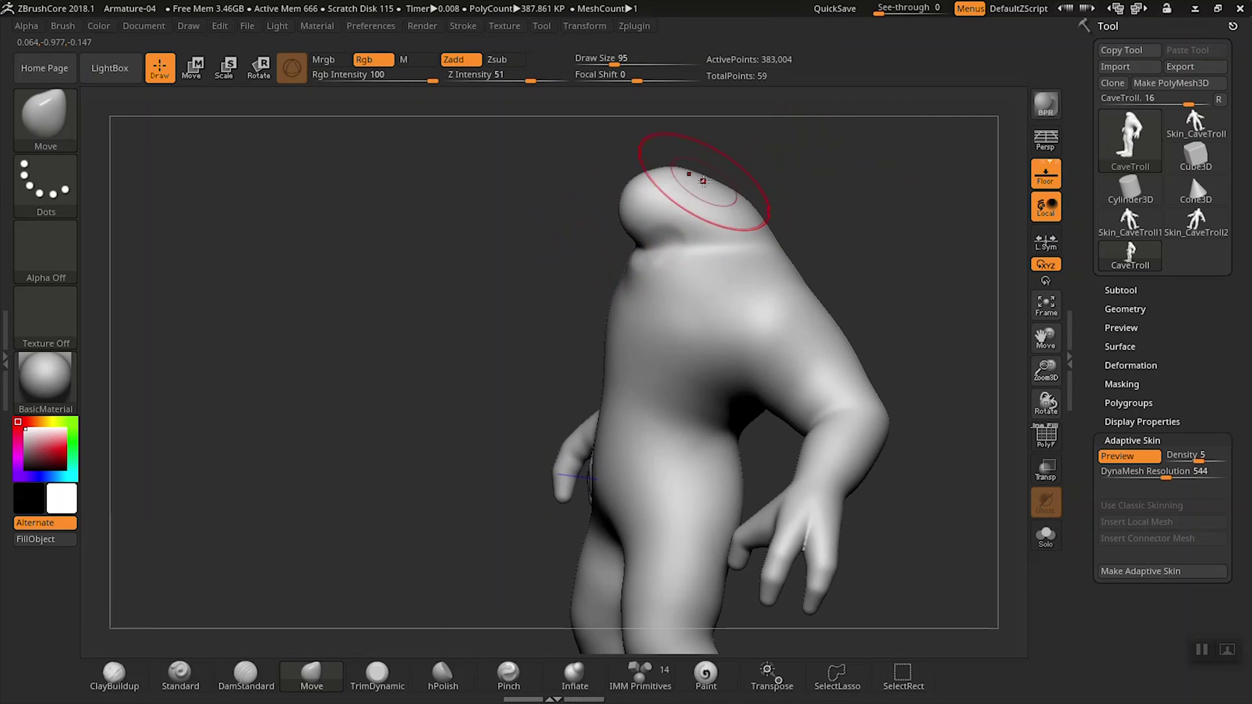
{"action": "mouse_move", "coordinate": [700, 180]}
{"action": "left_mouse_down"}
{"action": "mouse_move", "coordinate": [672, 163]}
{"action": "mouse_move", "coordinate": [740, 188]}
{"action": "left_mouse_up"}
{"action": "left_click_drag", "start_coordinate": [631, 266], "coordinate": [641, 273]}
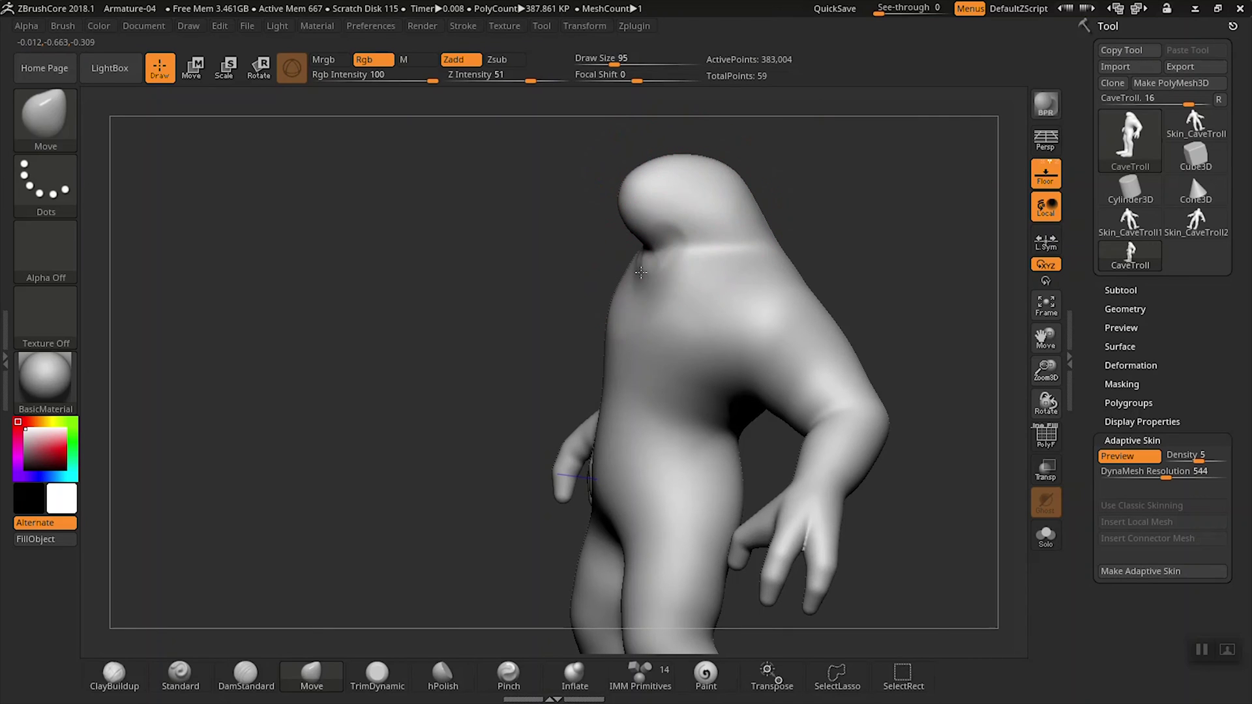
Reduce the draw size to 65 and deepen the recess between the chin, neck and upper chest
{"action": "key", "text": "s"}
{"action": "left_click_drag", "start_coordinate": [542, 247], "coordinate": [534, 246]}
{"action": "left_click_drag", "start_coordinate": [691, 258], "coordinate": [703, 248]}
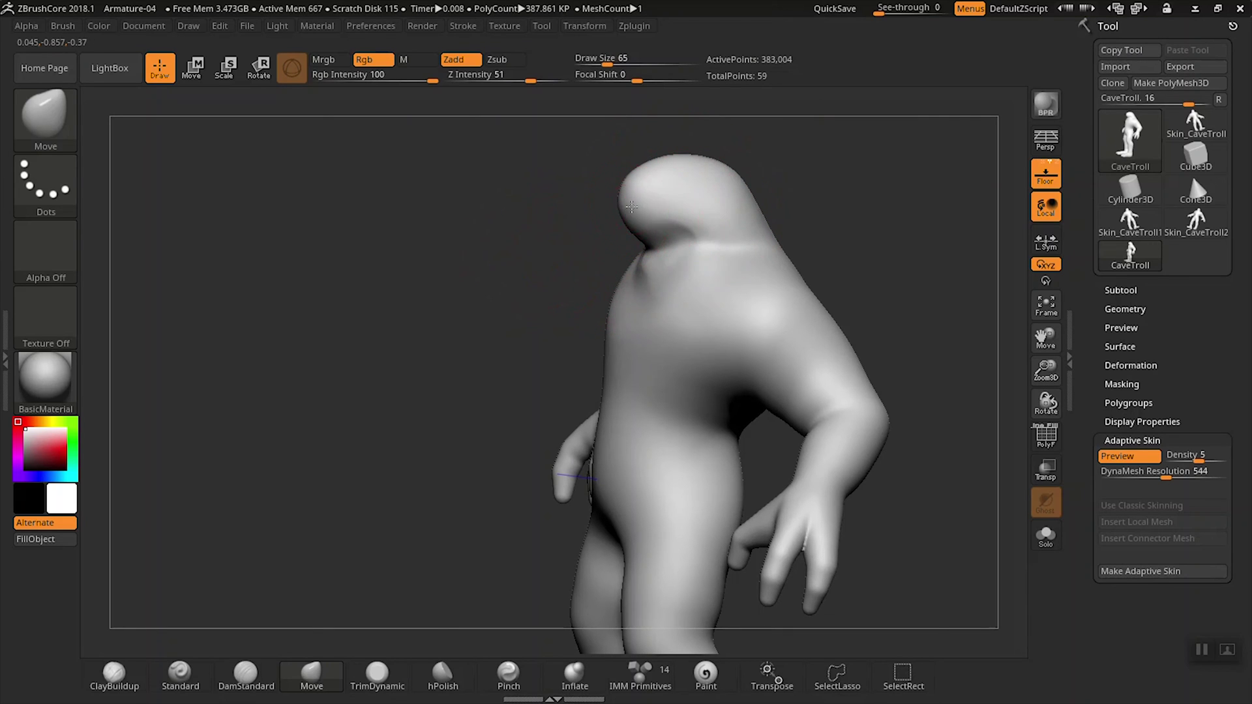
{"action": "mouse_move", "coordinate": [638, 209]}
{"action": "left_mouse_down"}
{"action": "mouse_move", "coordinate": [650, 273]}
{"action": "mouse_move", "coordinate": [676, 260]}
{"action": "left_mouse_up"}
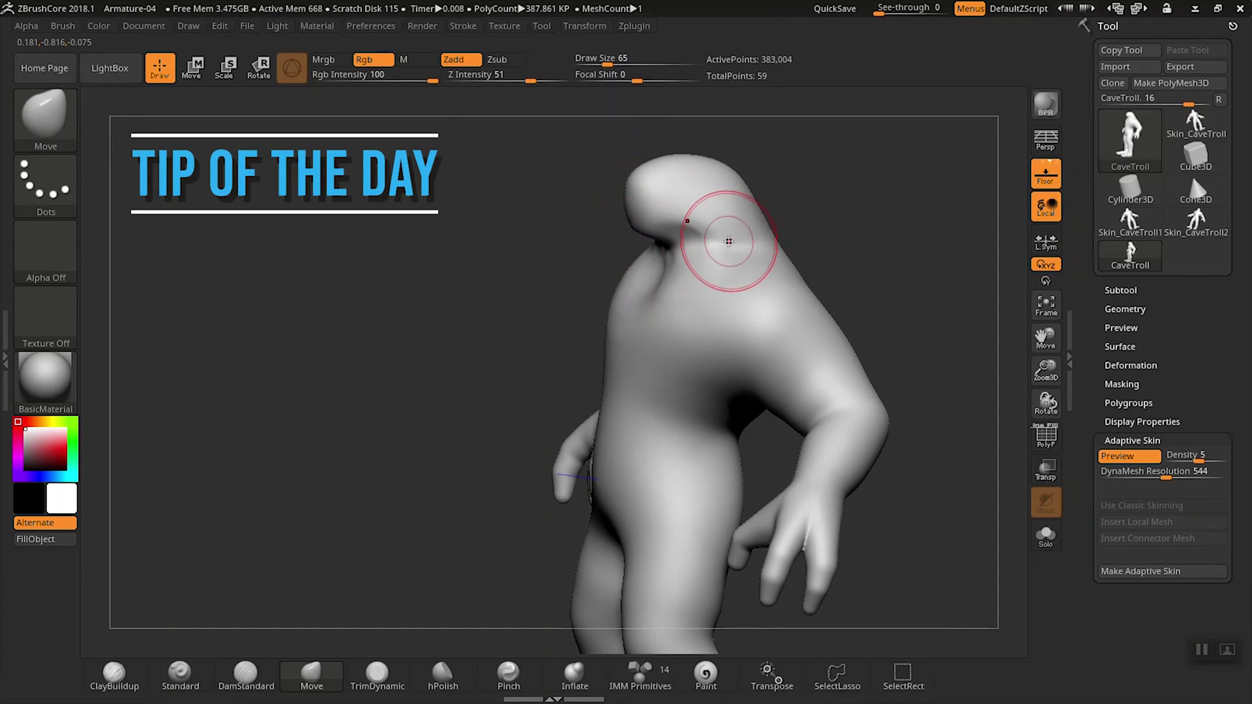
Turn the troll to face front and set the Move brush's draw size to 91
{"action": "left_click_drag", "start_coordinate": [805, 222], "coordinate": [754, 203], "text": "shift"}
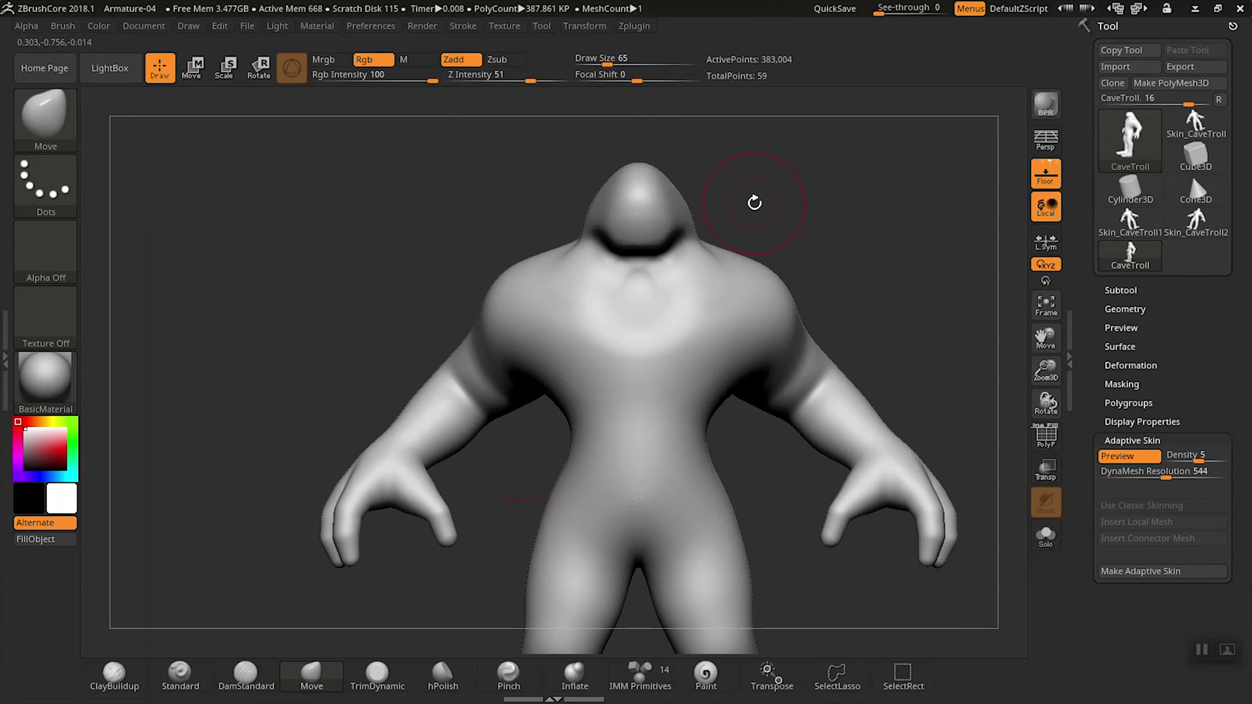
{"action": "mouse_move", "coordinate": [842, 243]}
{"action": "left_mouse_down"}
{"action": "mouse_move", "coordinate": [797, 215]}
{"action": "mouse_move", "coordinate": [808, 196]}
{"action": "mouse_move", "coordinate": [789, 206]}
{"action": "left_mouse_up"}
{"action": "key", "text": "s"}
{"action": "key", "text": "s"}
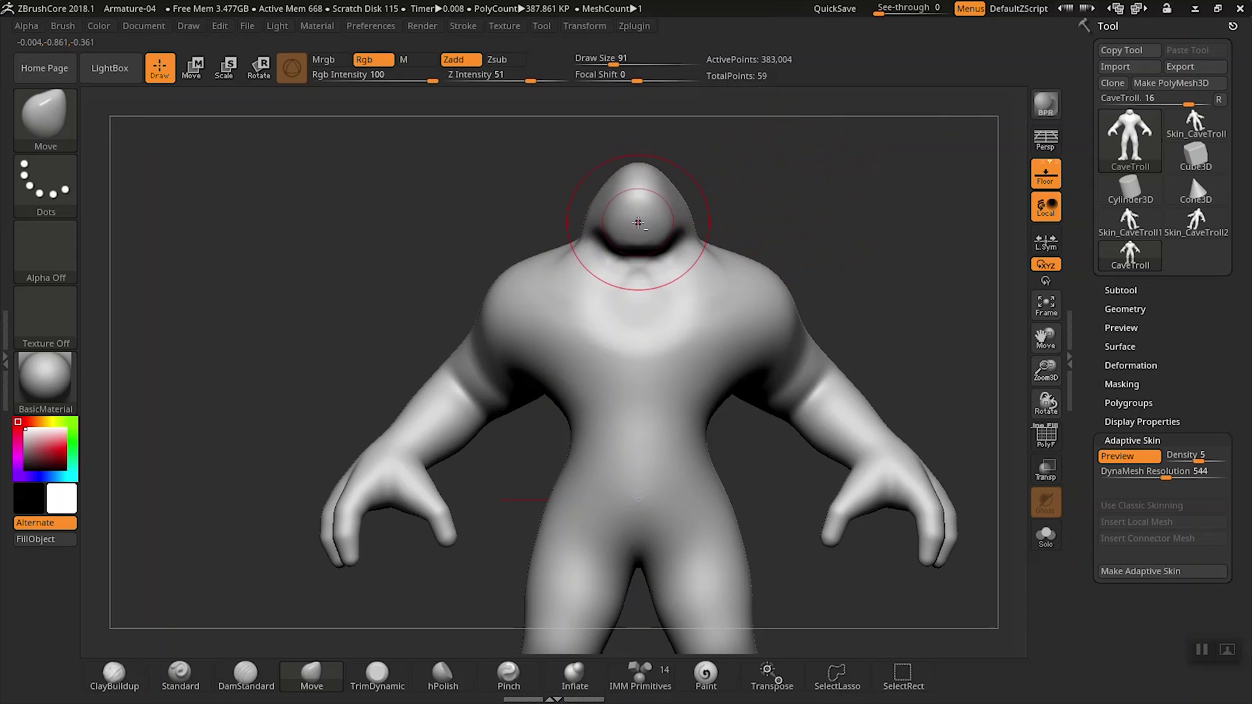
Try stretching the face forward into a long snout, and undo that stroke
{"action": "mouse_move", "coordinate": [644, 219]}
{"action": "left_mouse_down"}
{"action": "mouse_move", "coordinate": [773, 216]}
{"action": "mouse_move", "coordinate": [813, 191]}
{"action": "left_mouse_up"}
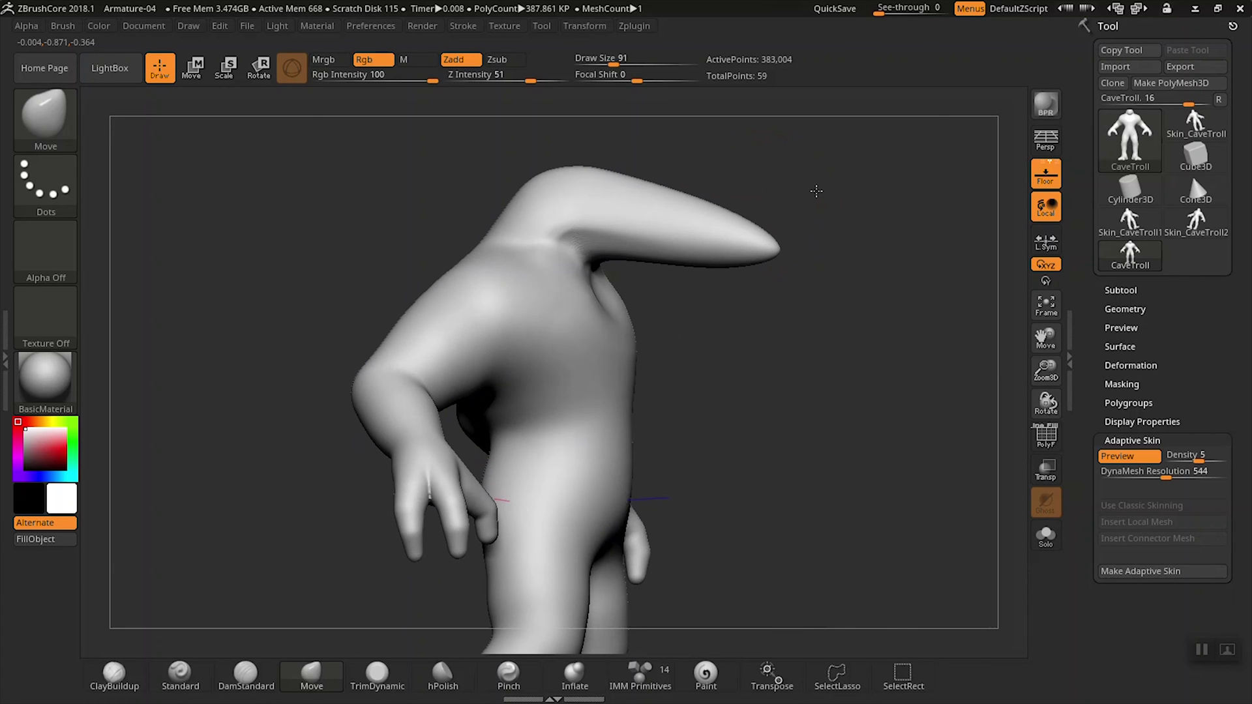
{"action": "key", "text": "ctrl+z"}
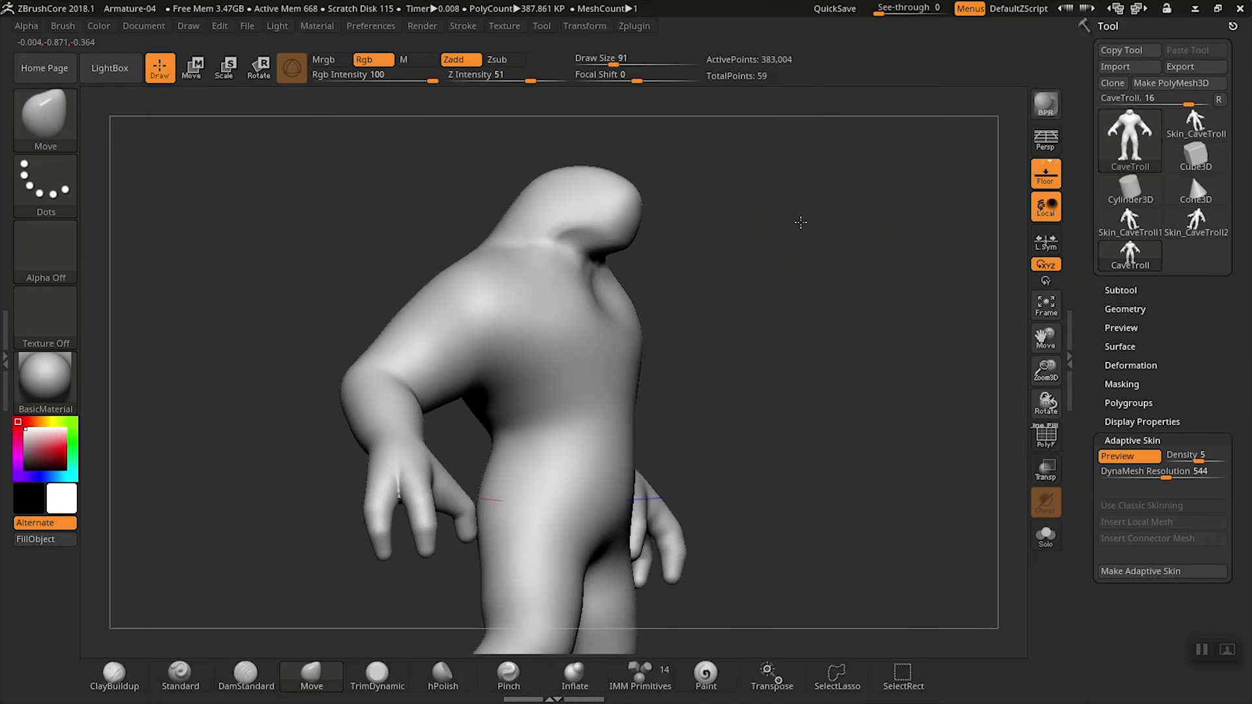
{"action": "mouse_move", "coordinate": [801, 222]}
{"action": "left_mouse_down"}
{"action": "mouse_move", "coordinate": [752, 233]}
{"action": "mouse_move", "coordinate": [743, 204]}
{"action": "left_mouse_up"}
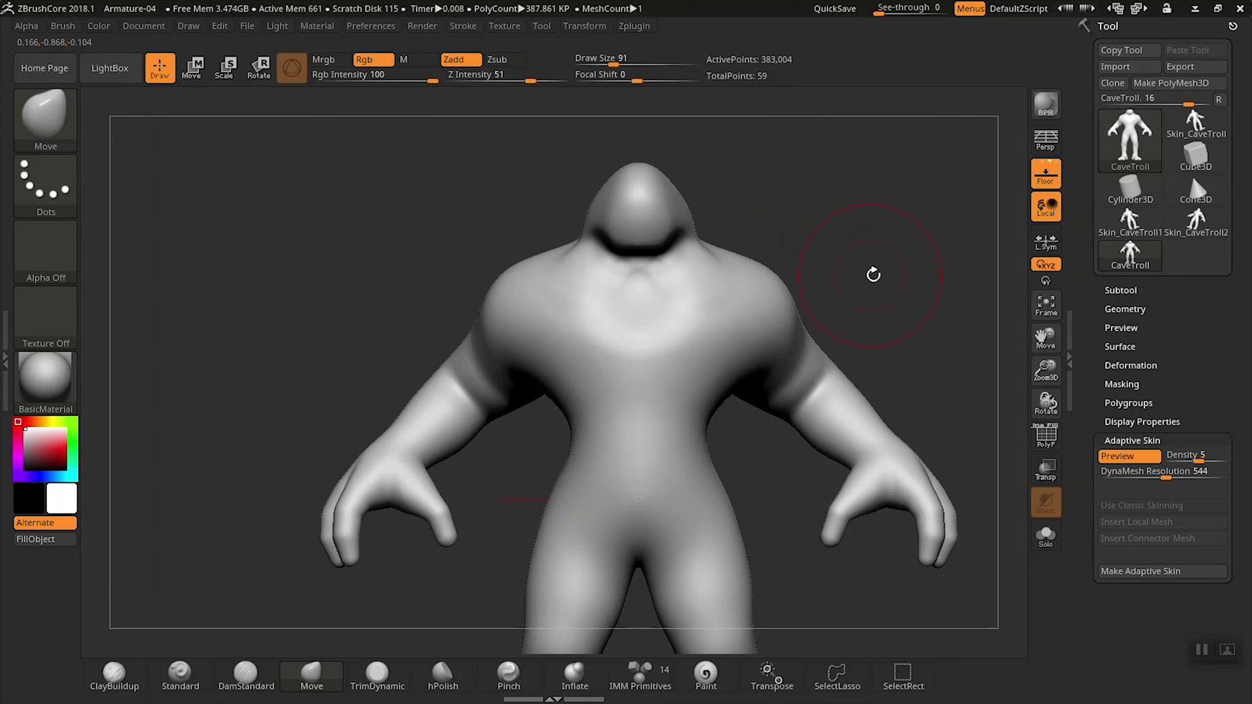
Raise the crown and back of the head from the side, and widen the upper head from the front
{"action": "mouse_move", "coordinate": [873, 274]}
{"action": "left_mouse_down", "text": "alt"}
{"action": "mouse_move", "coordinate": [833, 235]}
{"action": "mouse_move", "coordinate": [754, 252]}
{"action": "left_mouse_up", "text": "alt"}
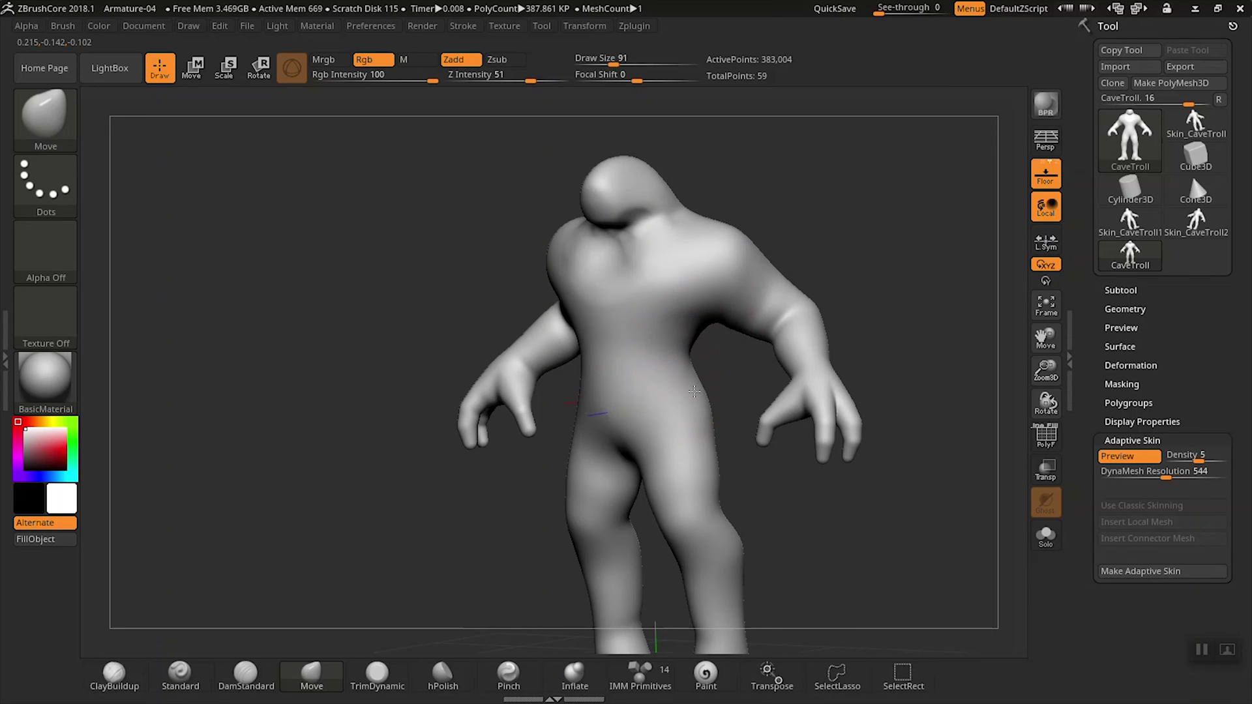
{"action": "mouse_move", "coordinate": [839, 283]}
{"action": "left_mouse_down"}
{"action": "mouse_move", "coordinate": [844, 269]}
{"action": "mouse_move", "coordinate": [786, 246]}
{"action": "mouse_move", "coordinate": [750, 214]}
{"action": "left_mouse_up"}
{"action": "left_click_drag", "start_coordinate": [649, 171], "coordinate": [651, 157]}
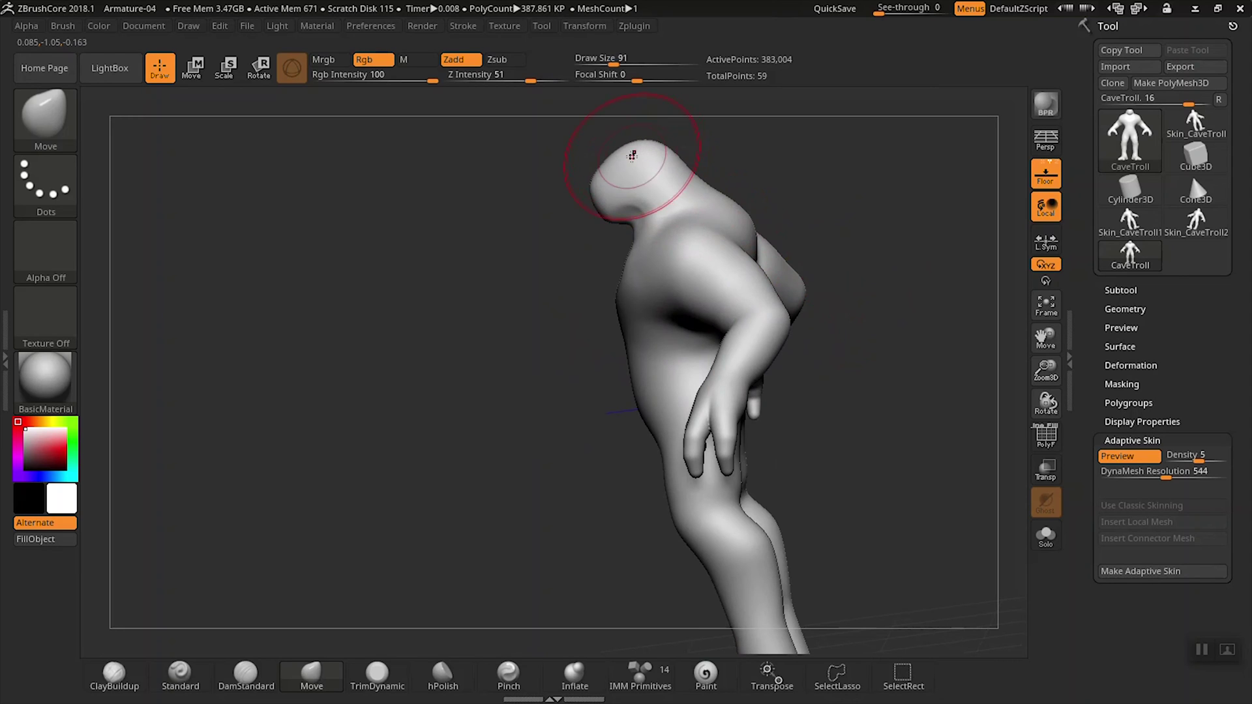
{"action": "left_click_drag", "start_coordinate": [593, 190], "coordinate": [591, 183]}
{"action": "left_click_drag", "start_coordinate": [662, 164], "coordinate": [666, 156]}
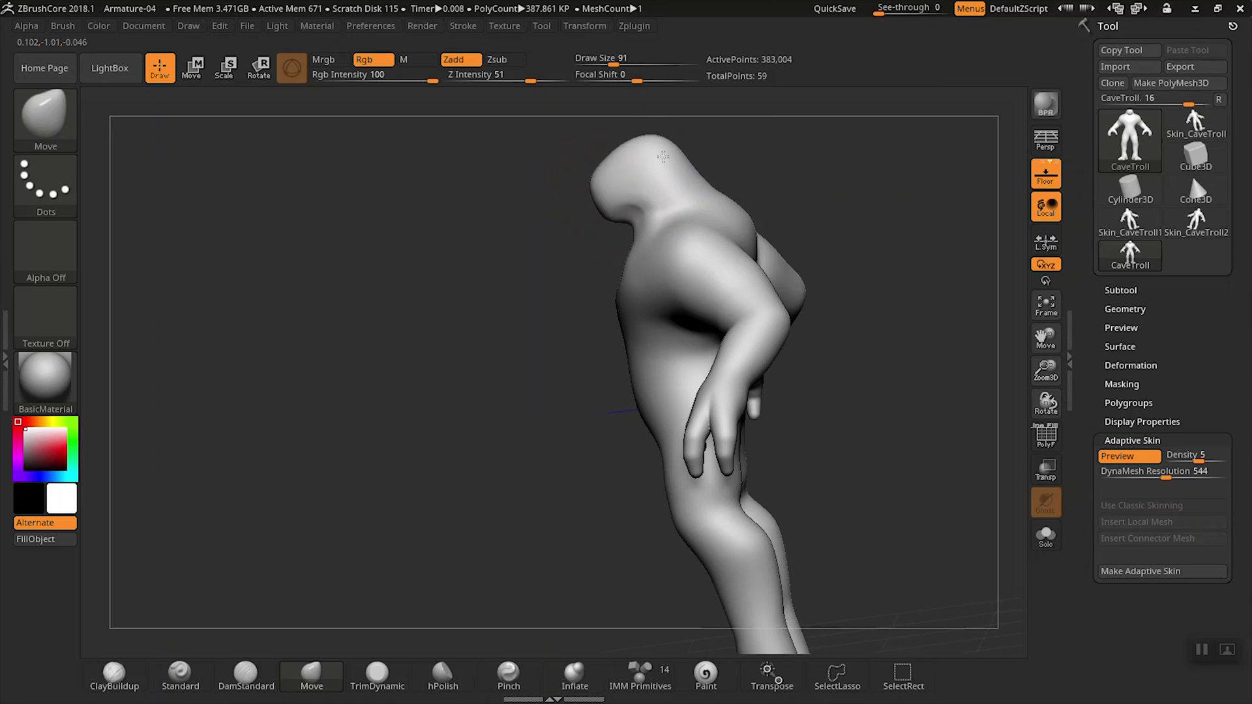
{"action": "left_click_drag", "start_coordinate": [569, 277], "coordinate": [661, 205]}
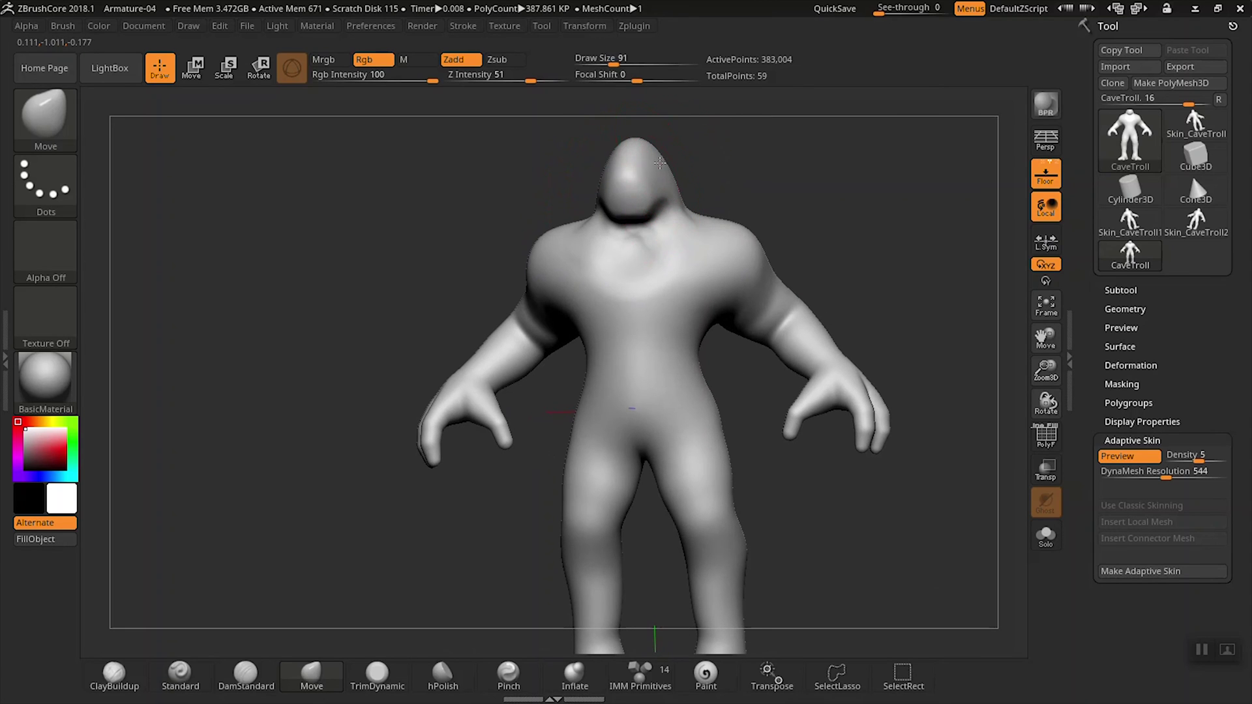
{"action": "left_click_drag", "start_coordinate": [660, 163], "coordinate": [673, 156]}
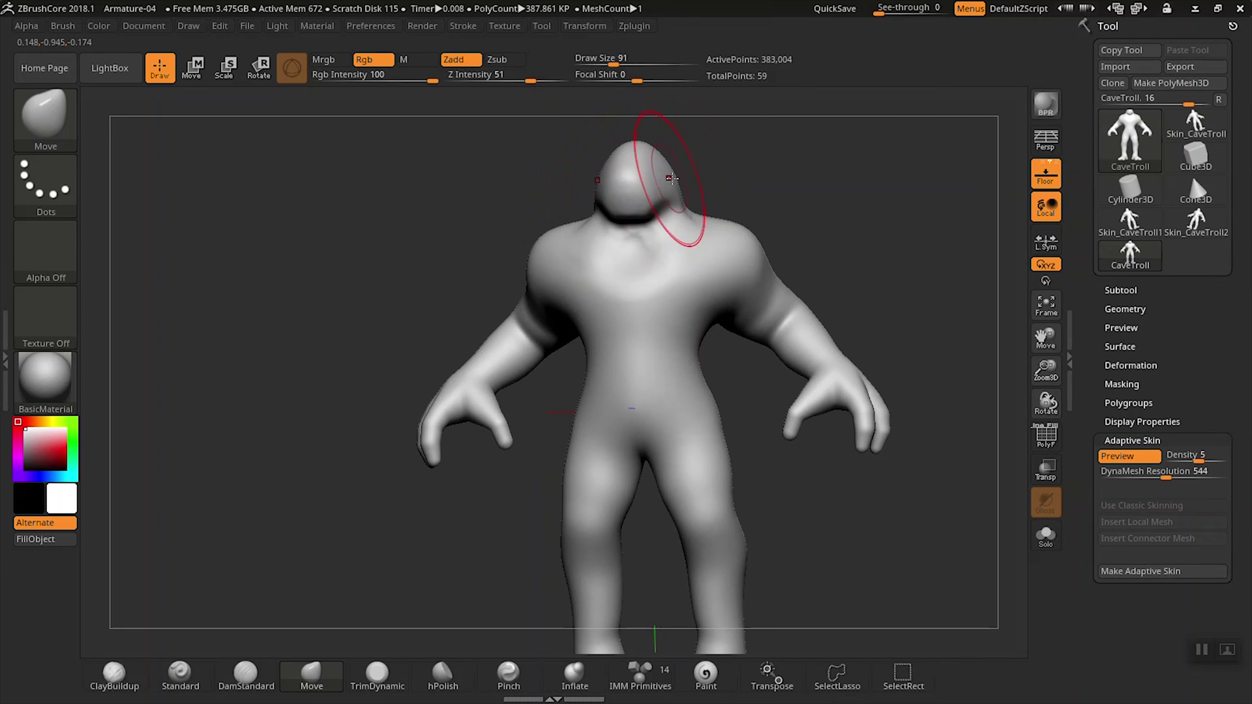
Reduce the draw size to 38 and refine the sides of the neck where it meets the shoulders
{"action": "key", "text": "s"}
{"action": "left_click_drag", "start_coordinate": [737, 187], "coordinate": [726, 189]}
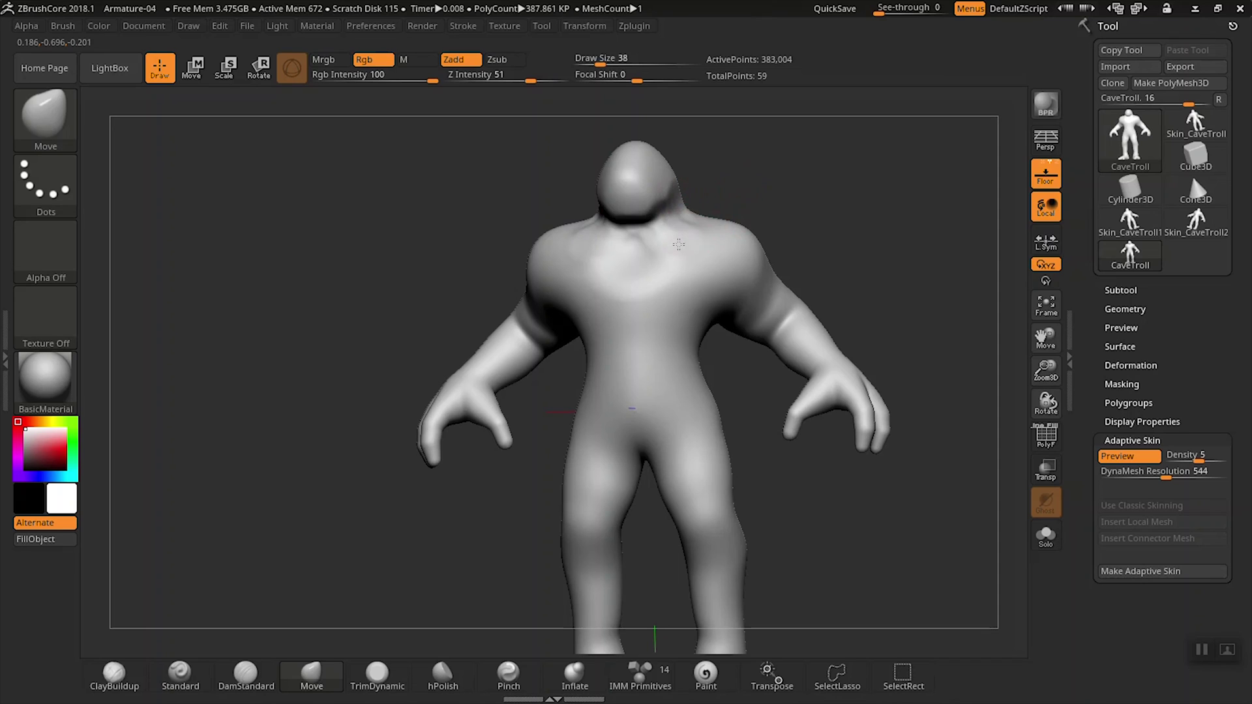
{"action": "left_click_drag", "start_coordinate": [796, 196], "coordinate": [763, 199]}
{"action": "left_click_drag", "start_coordinate": [799, 195], "coordinate": [704, 242]}
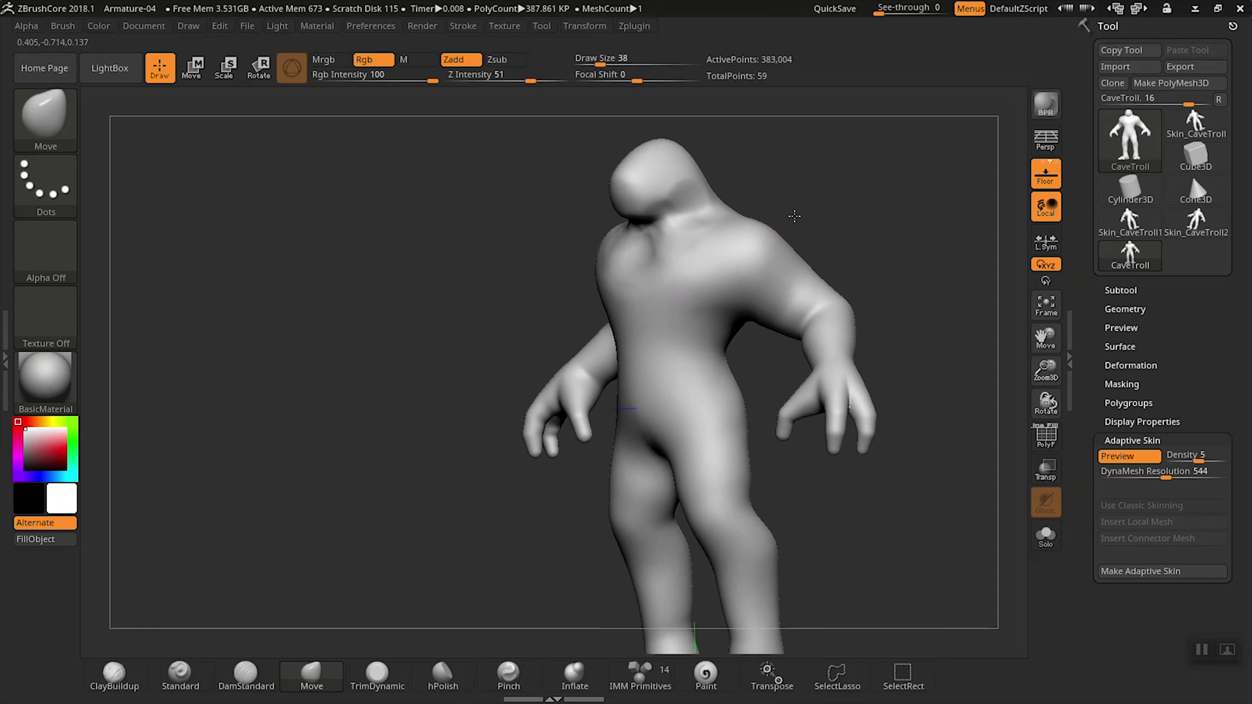
Smooth the creased surface at the base of the neck and upper chest with the Smooth brush
{"action": "key", "text": "s"}
{"action": "left_click_drag", "start_coordinate": [835, 203], "coordinate": [884, 250], "text": "alt"}
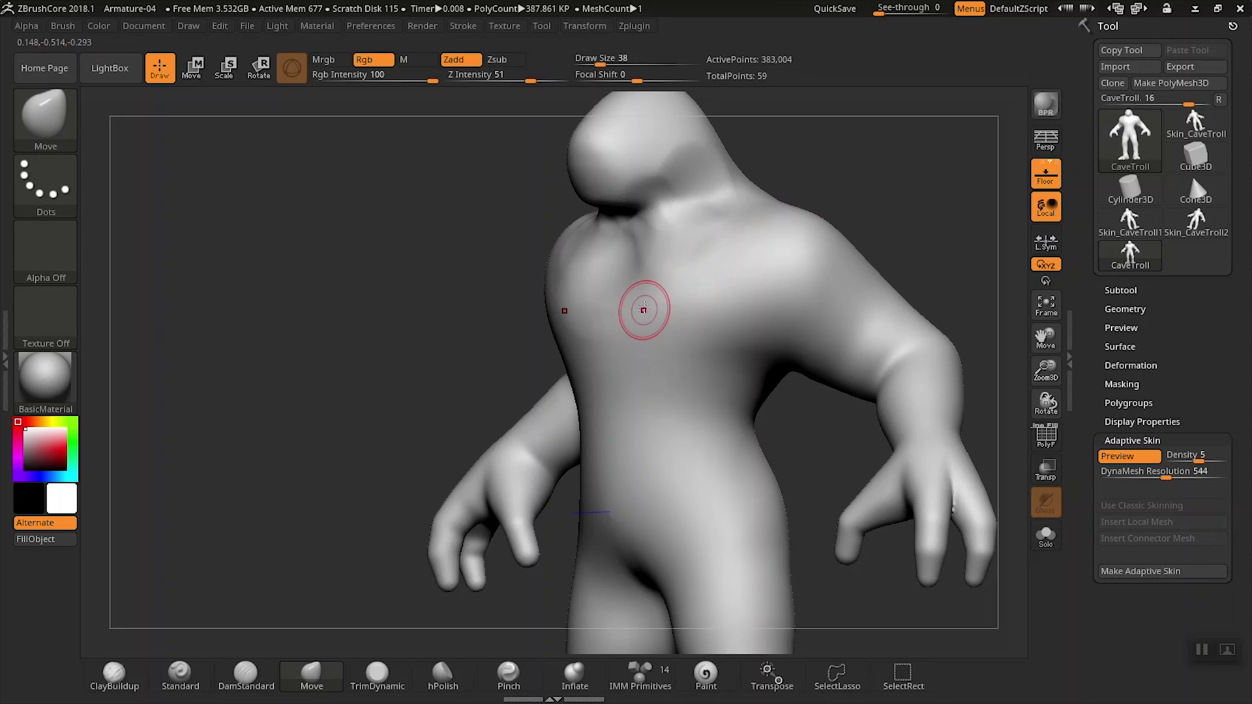
{"action": "key", "text": "shift"}
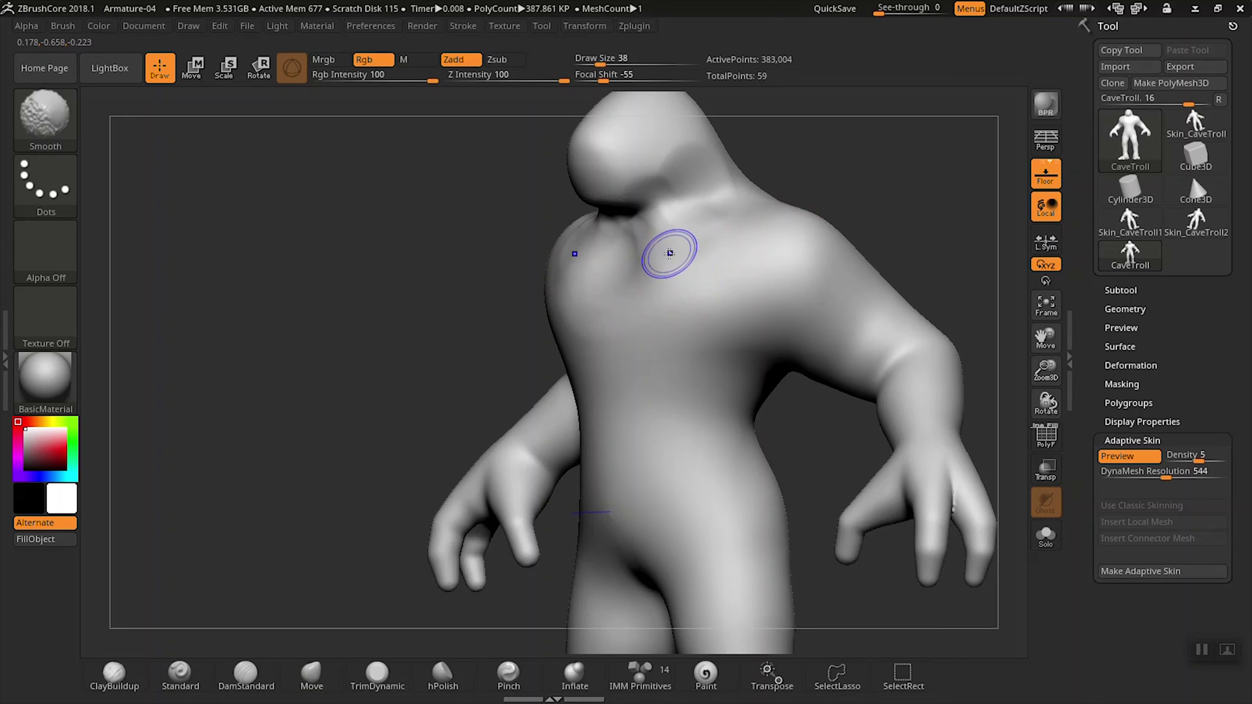
{"action": "mouse_move", "coordinate": [50, 123]}
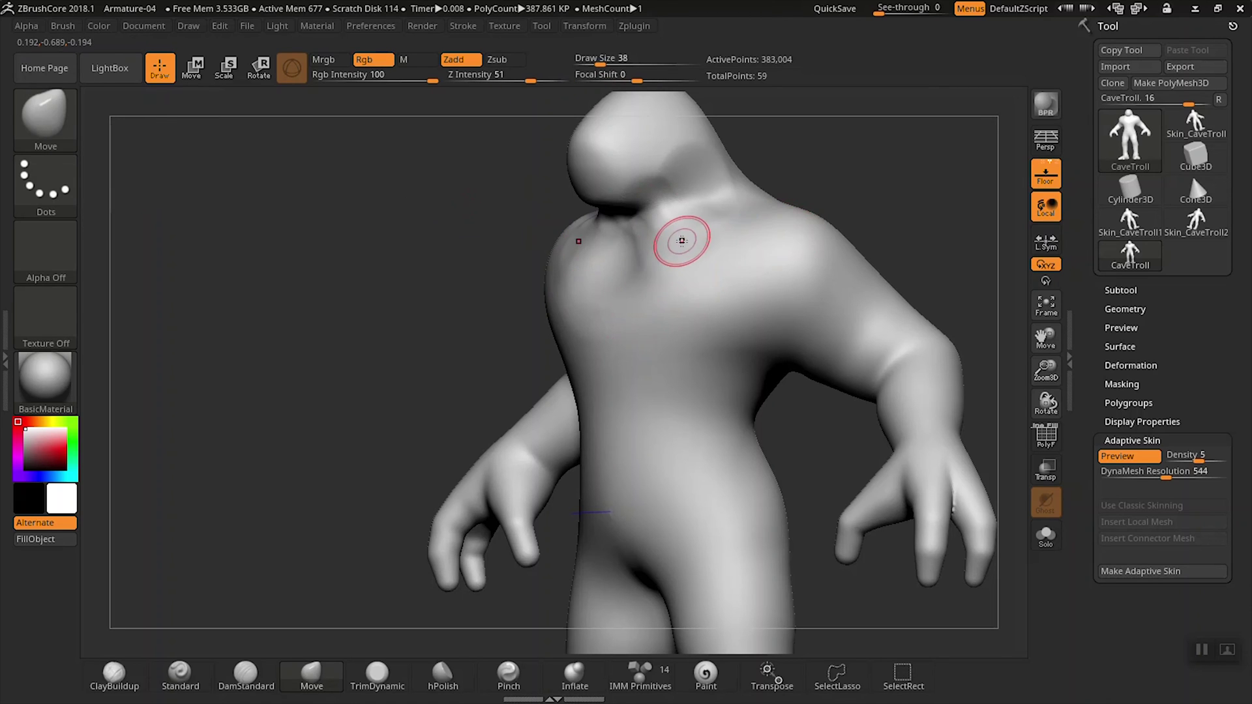
{"action": "key", "text": "shift"}
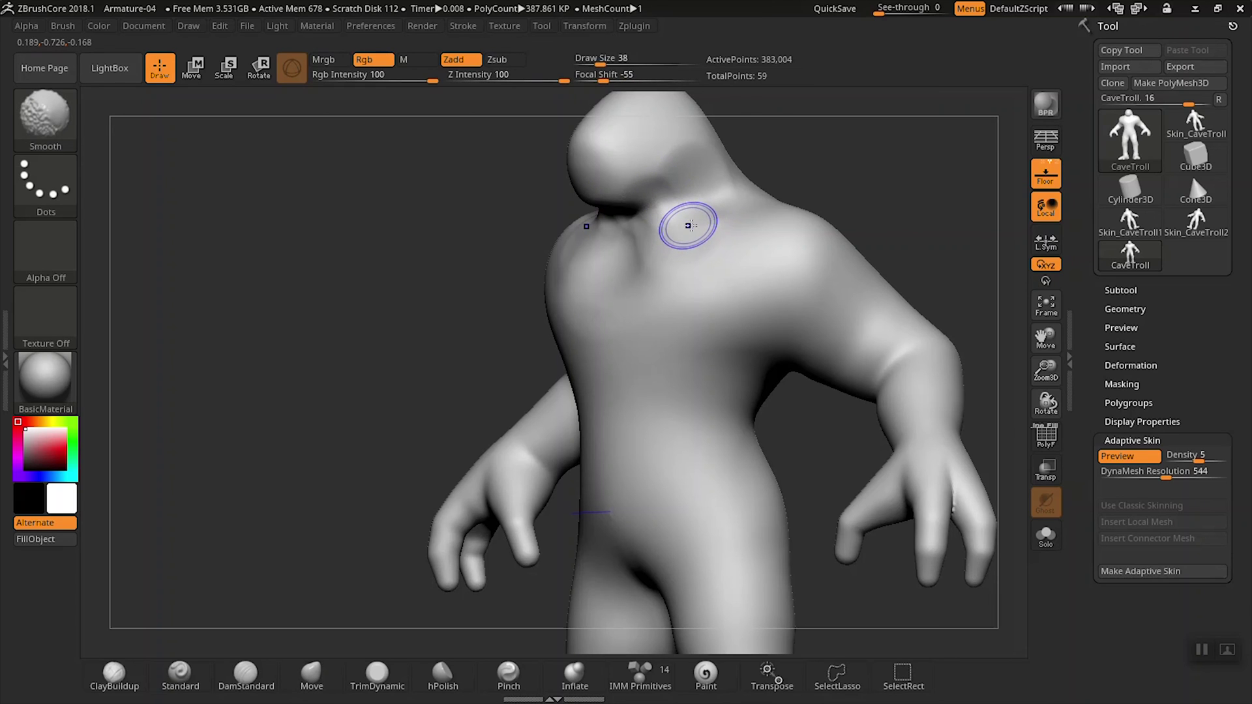
{"action": "left_click_drag", "start_coordinate": [688, 225], "coordinate": [697, 229], "text": "shift"}
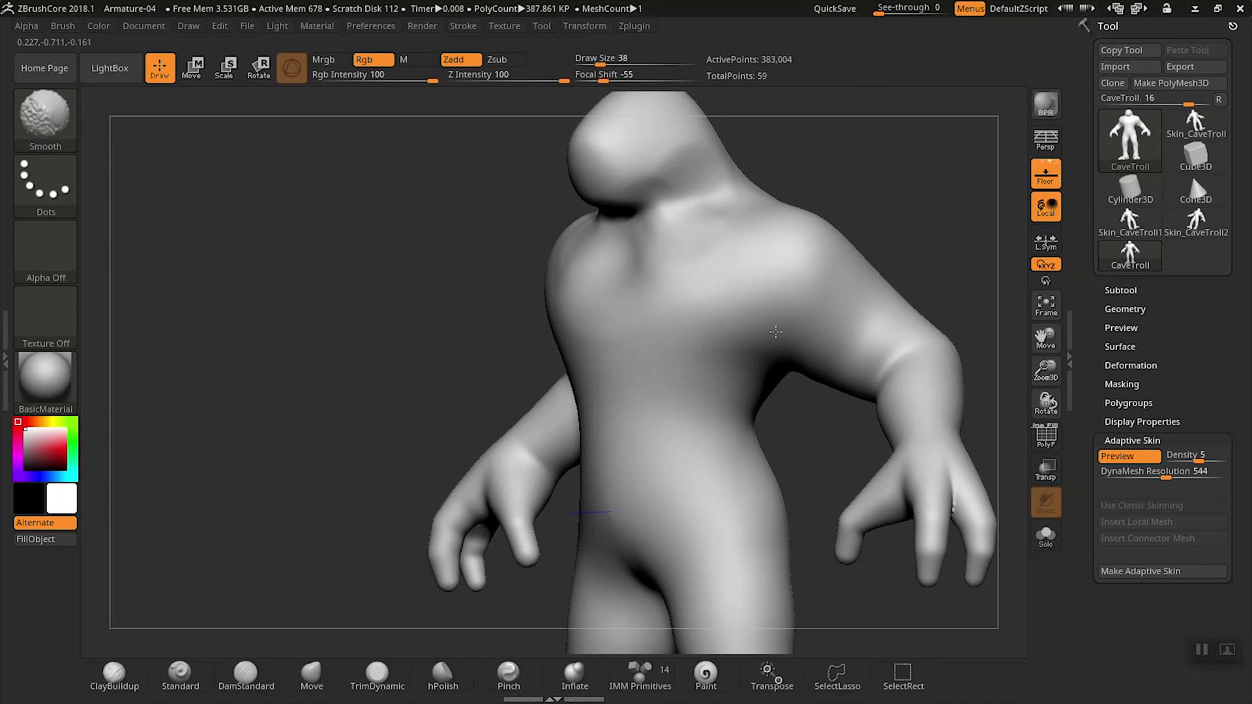
Switch back to the Move brush for further shaping
{"action": "key", "text": "b"}
{"action": "key", "text": "m"}
{"action": "key", "text": "v"}
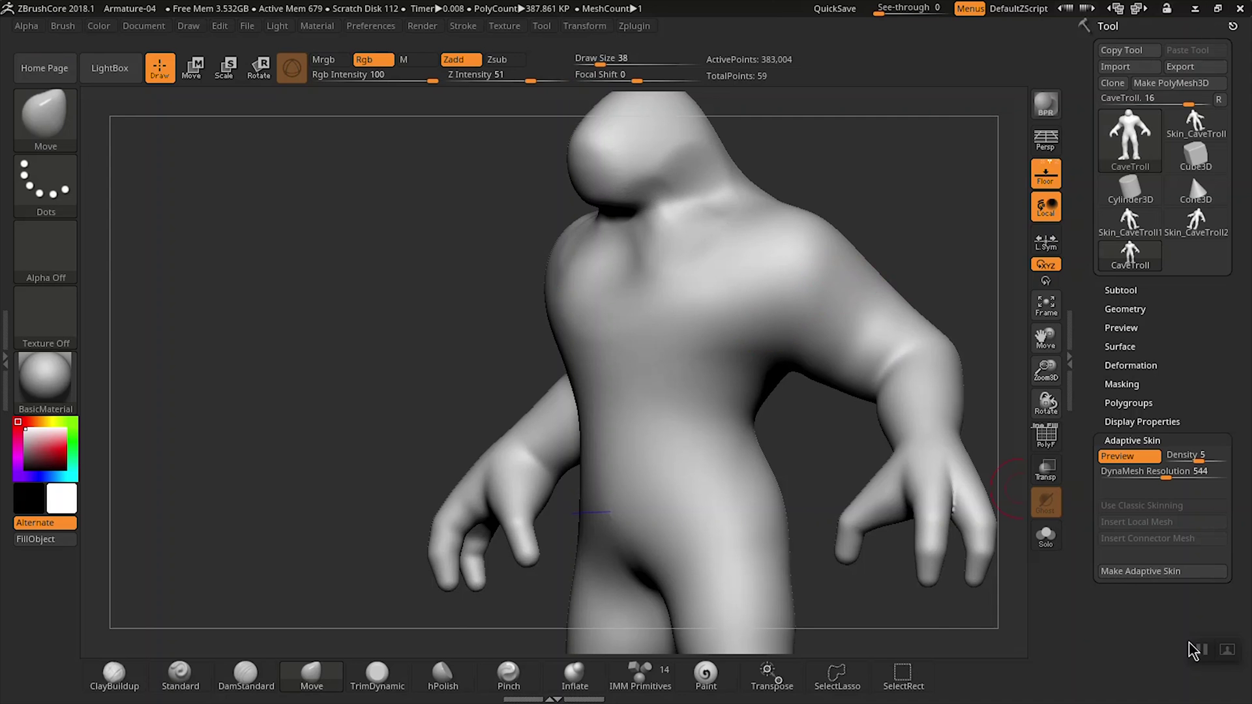